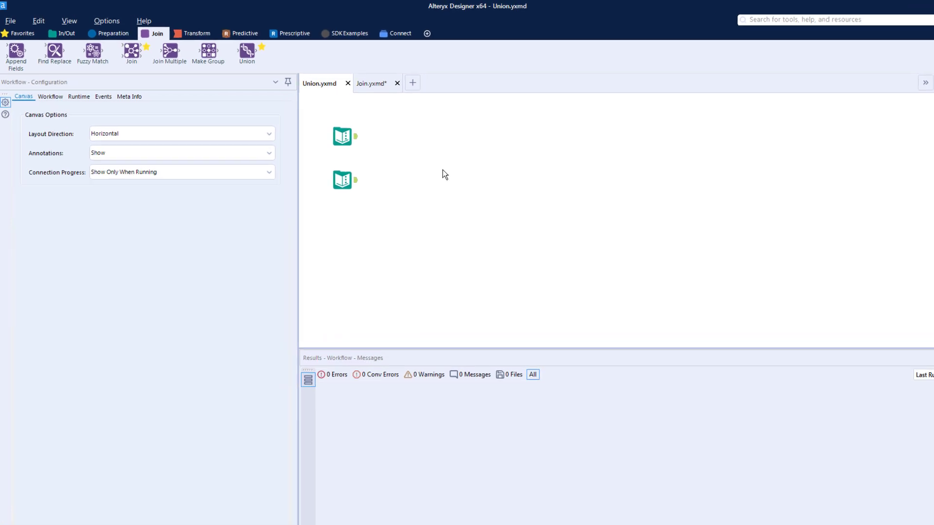
Add a Union tool to the canvas and connect both Text Input tools to its input.
click(492, 197)
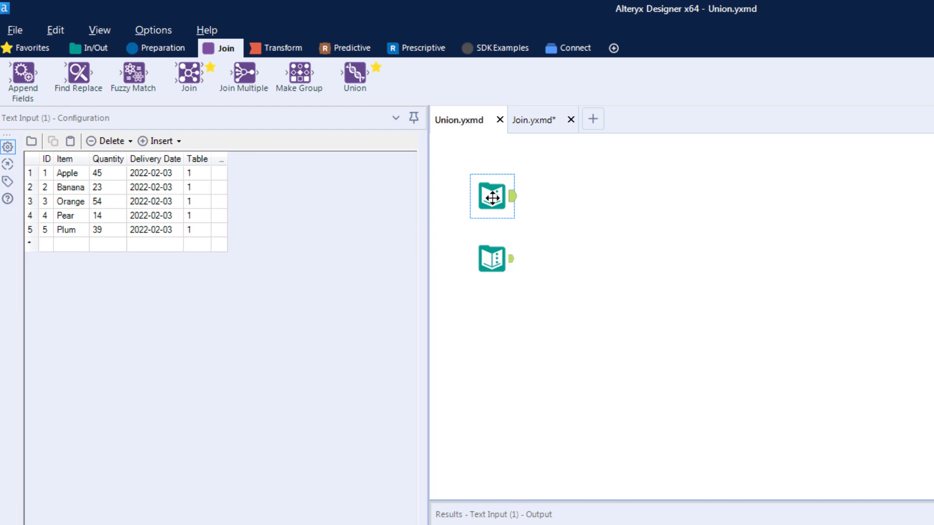
ctrl+click(491, 258)
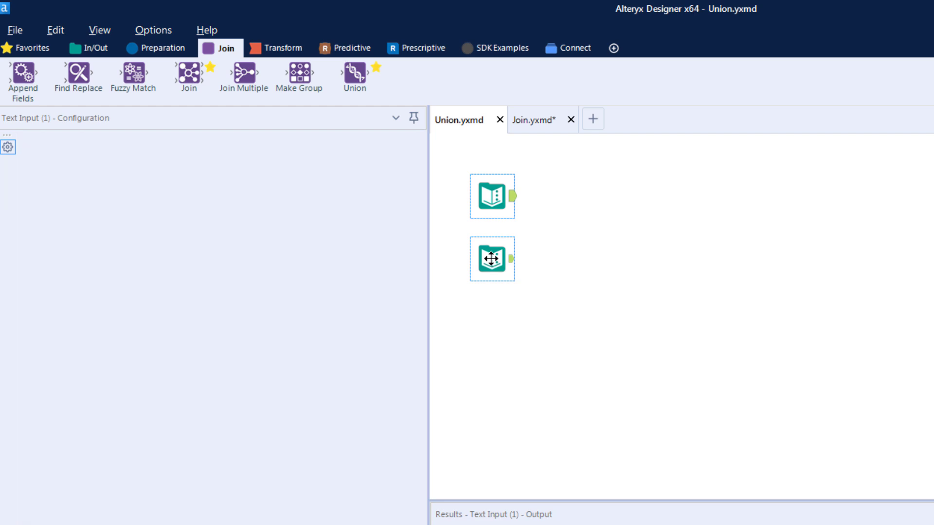
click(491, 259)
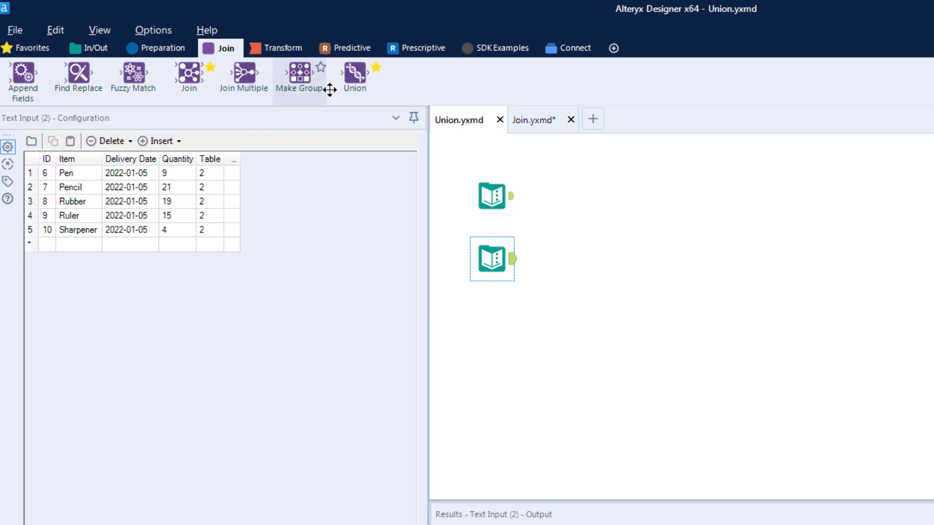
drag(349, 83, 636, 223)
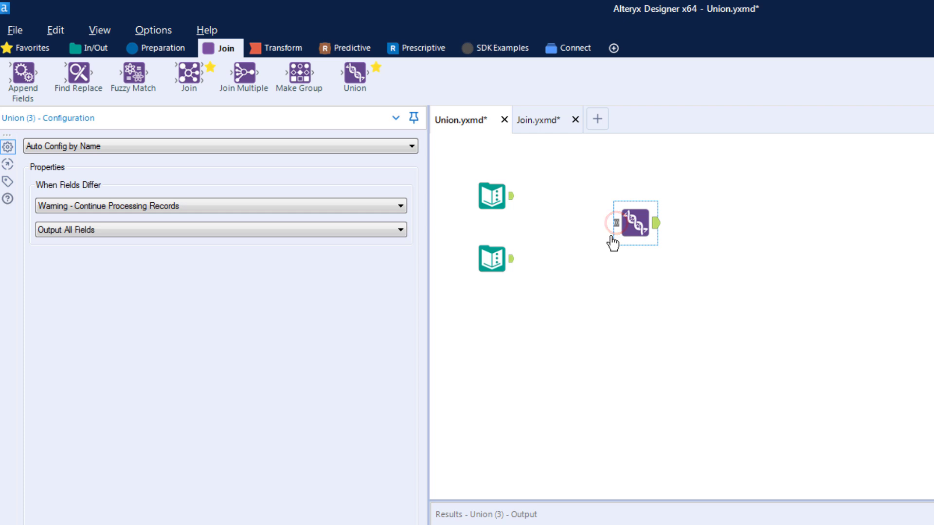
drag(511, 196, 615, 223)
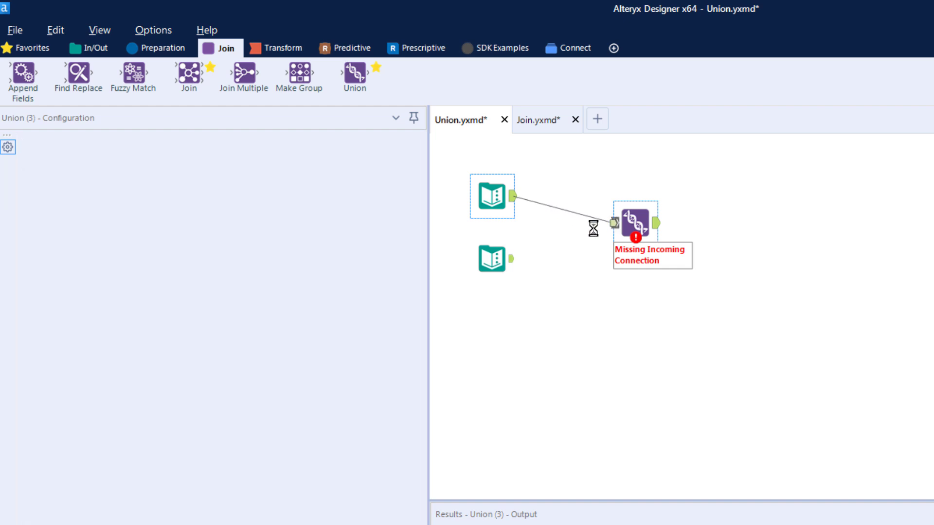
drag(512, 258, 616, 233)
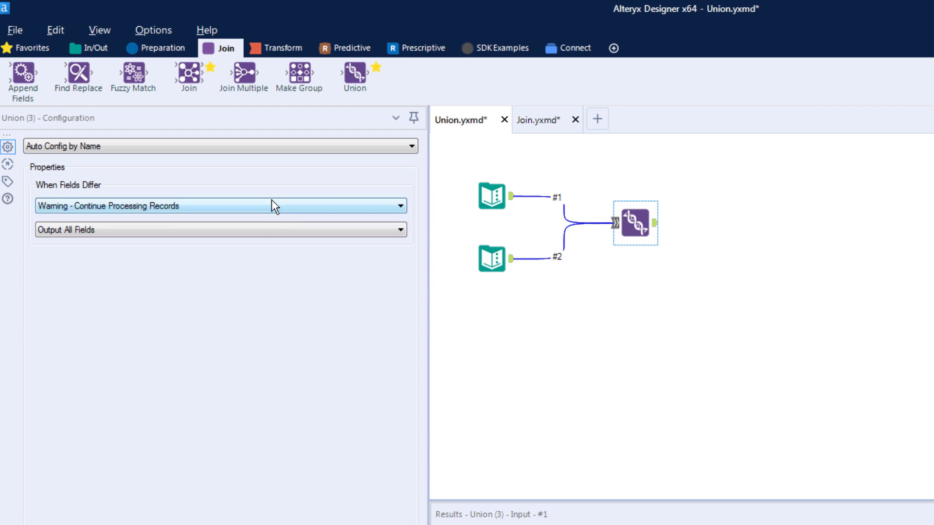
Review the Union options, keeping Auto Config by Name, Warning - Continue Processing Records and Output All Fields.
click(249, 152)
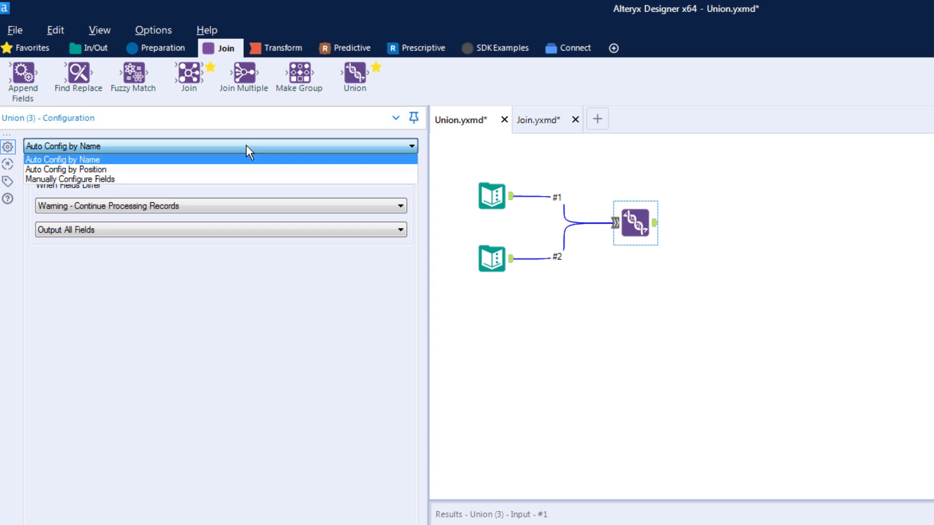
click(222, 160)
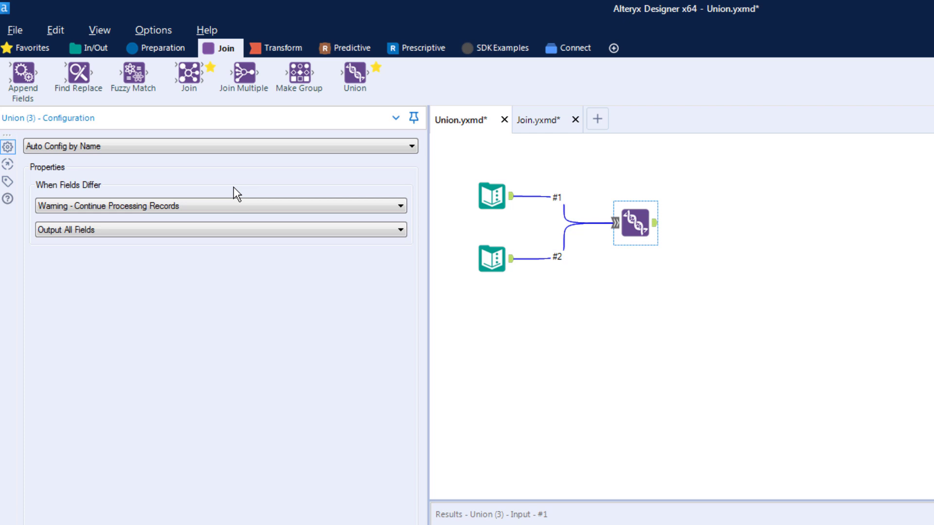
click(236, 206)
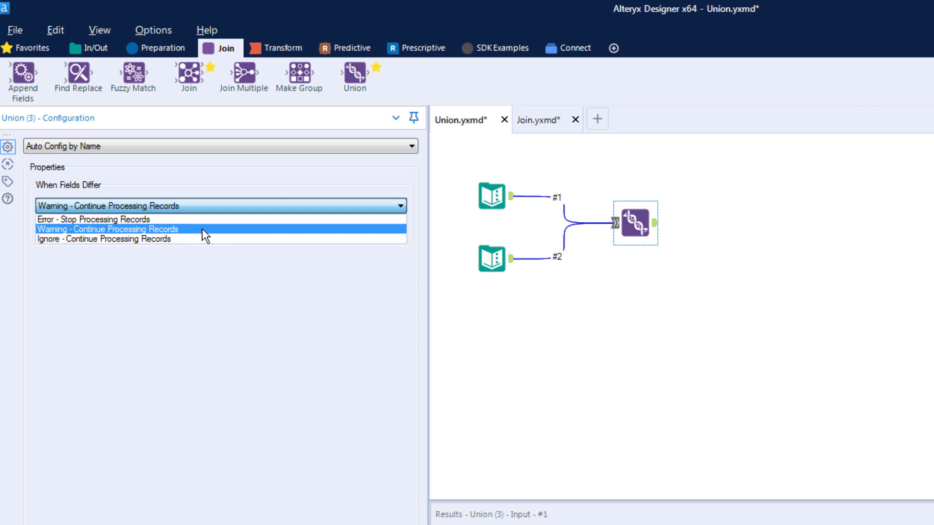
click(203, 229)
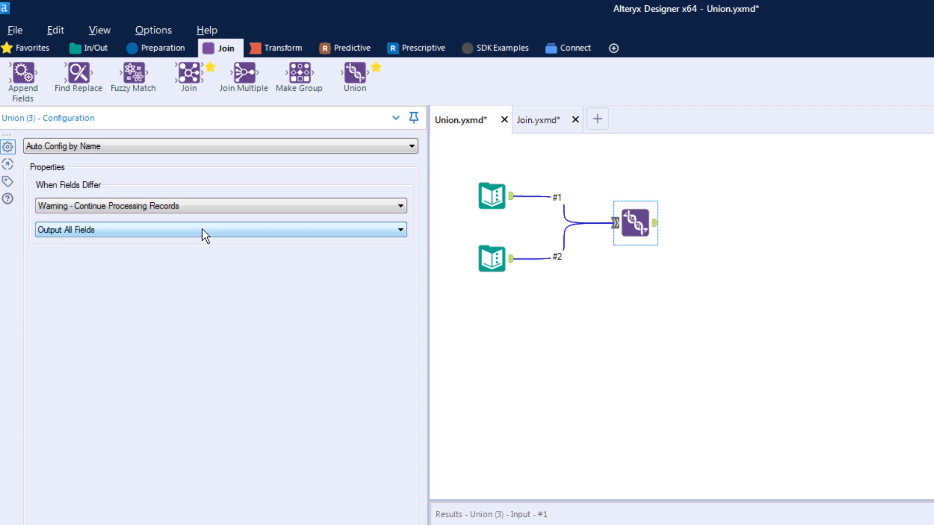
click(202, 228)
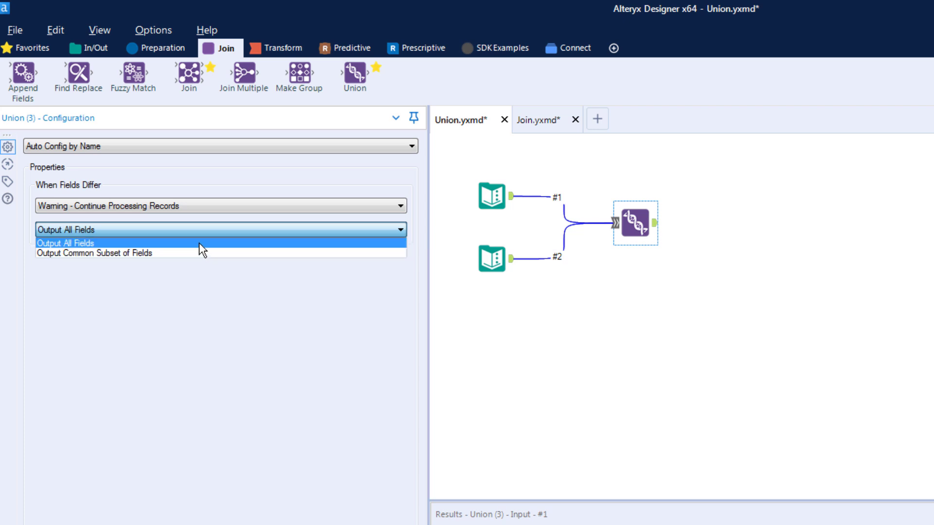
click(199, 243)
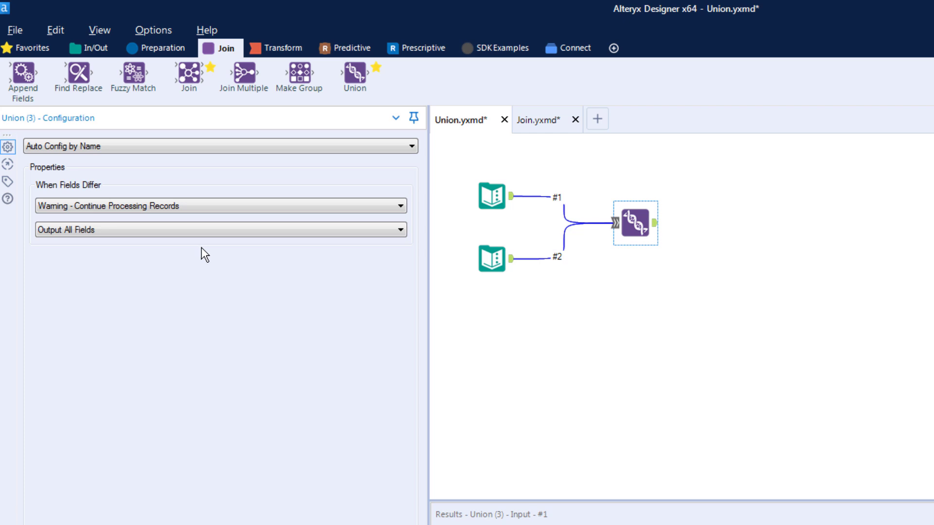
Add a Browse tool after the Union tool and run the workflow.
click(490, 248)
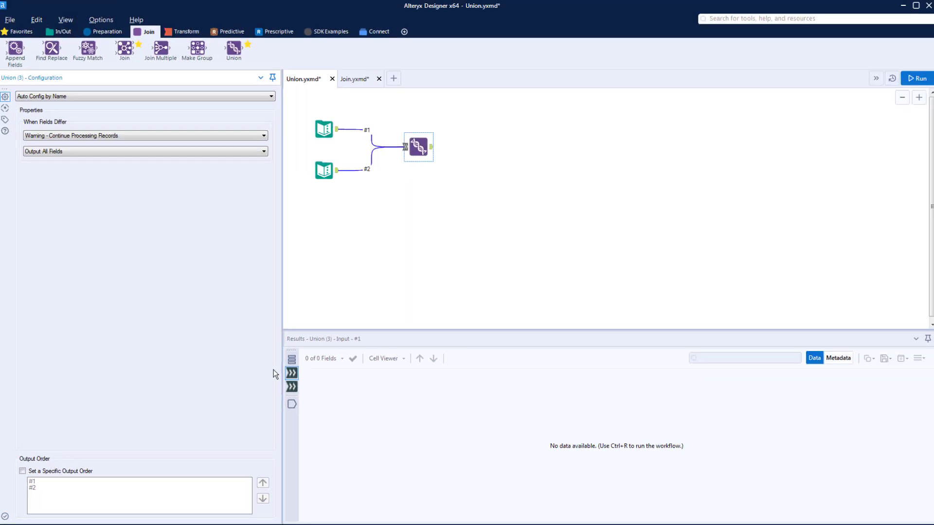
click(433, 149)
right_click(433, 148)
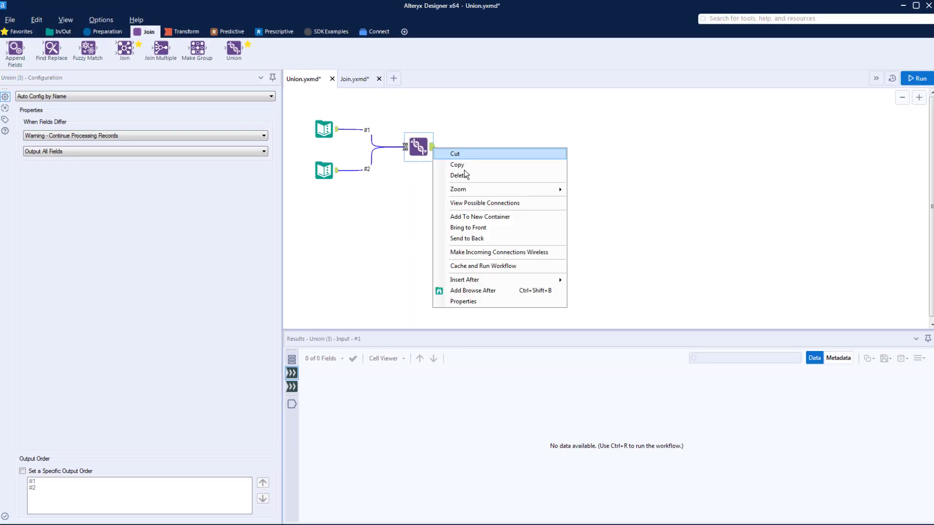
click(474, 291)
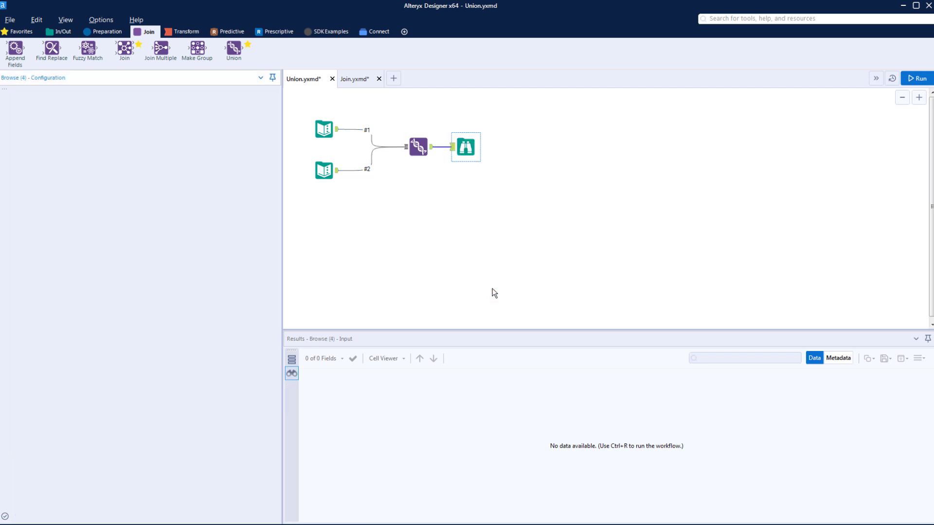
key(ctrl+r)
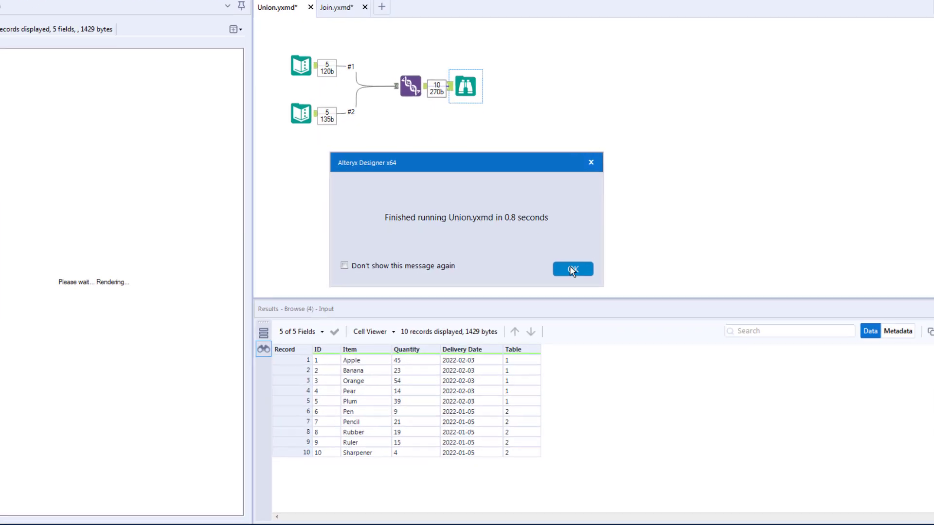
click(555, 303)
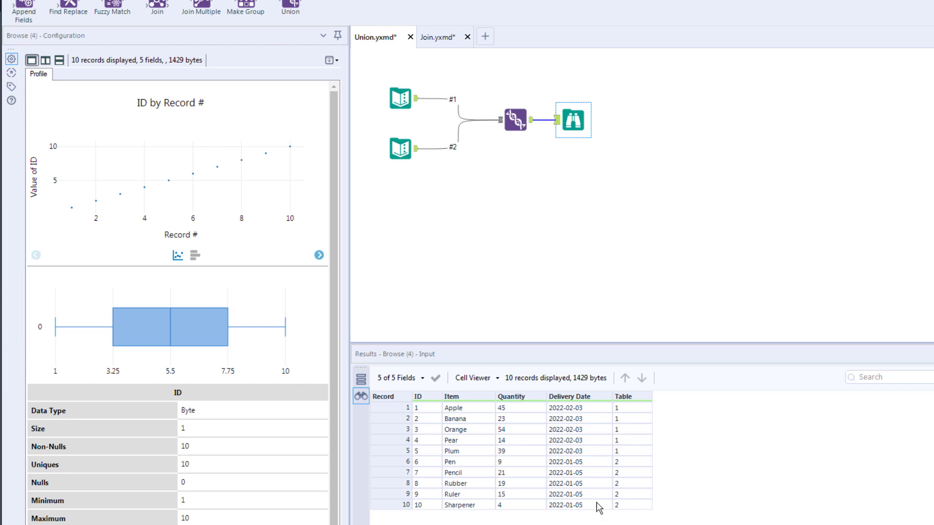
Copy the whole workflow and paste a duplicate below the original.
drag(373, 77, 408, 200)
key(ctrl+c)
key(ctrl+v)
Set the duplicated Union to Auto Config by Position, run the workflow and open its Browse results.
click(517, 217)
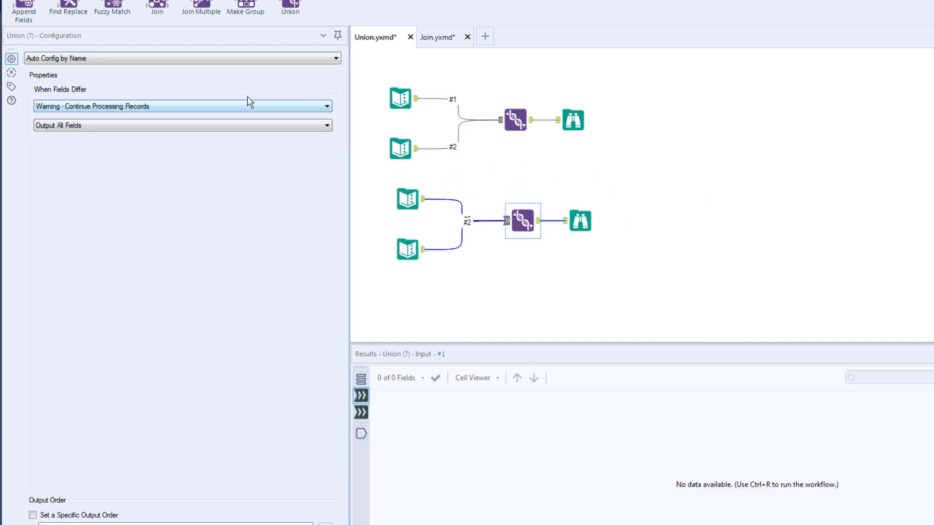
click(226, 57)
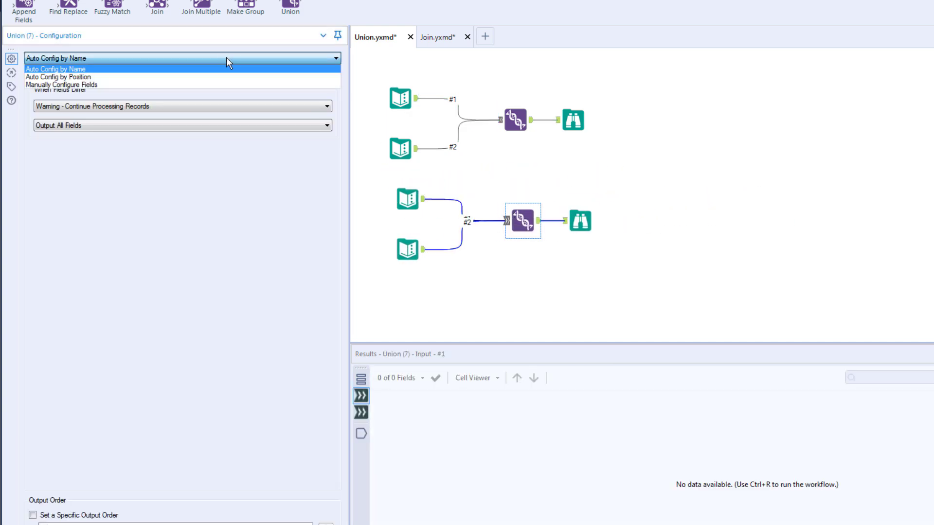
click(194, 76)
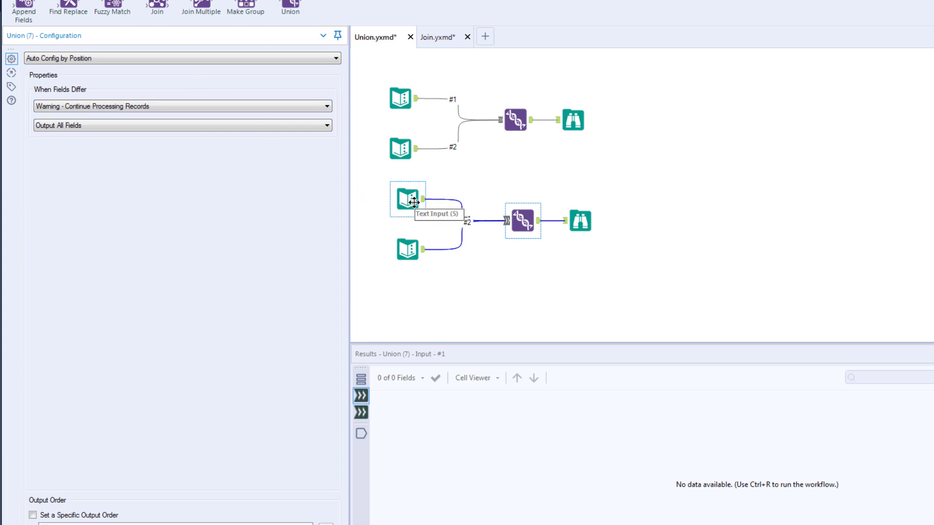
key(ctrl+r)
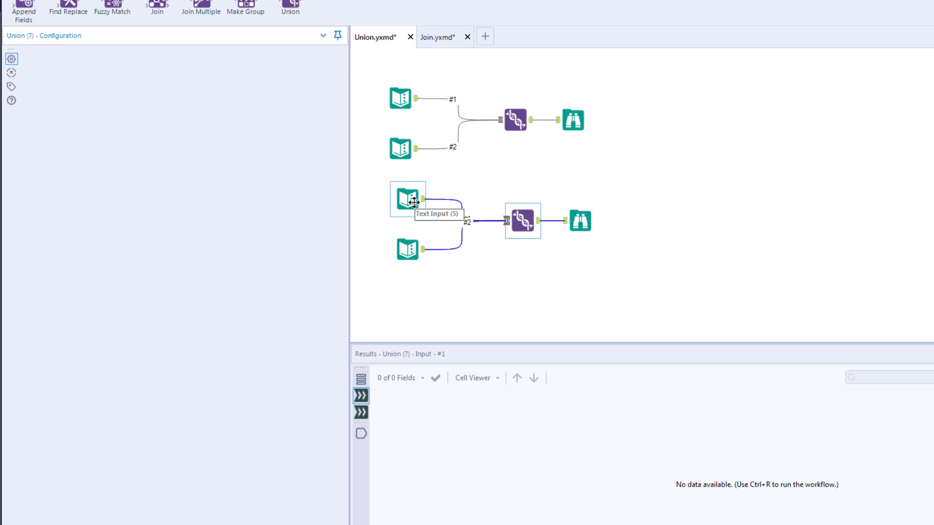
click(679, 312)
click(579, 221)
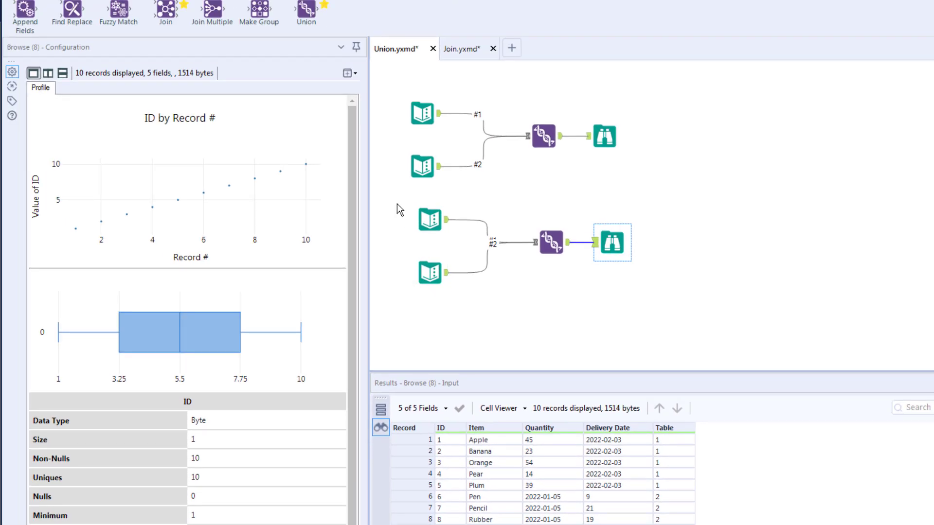
Copy the second workflow and paste another duplicate to the right of the original.
drag(397, 203, 641, 300)
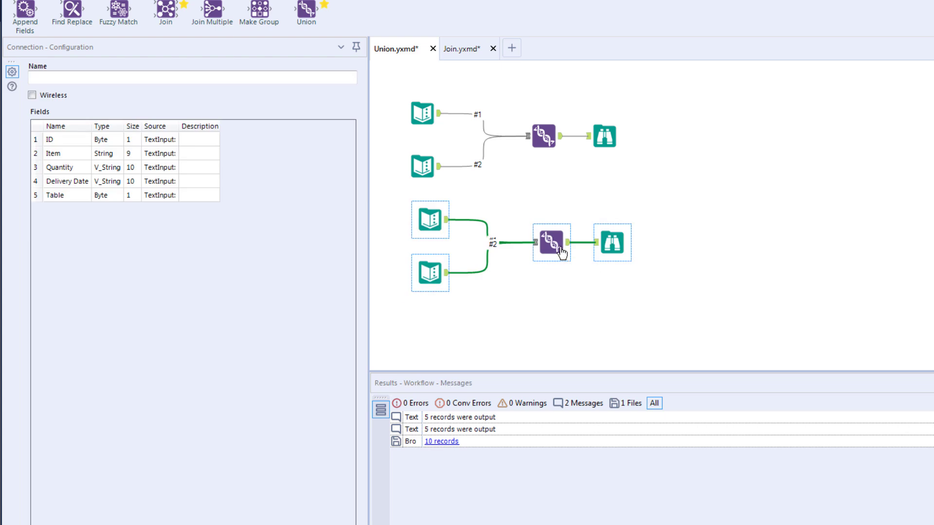
click(690, 93)
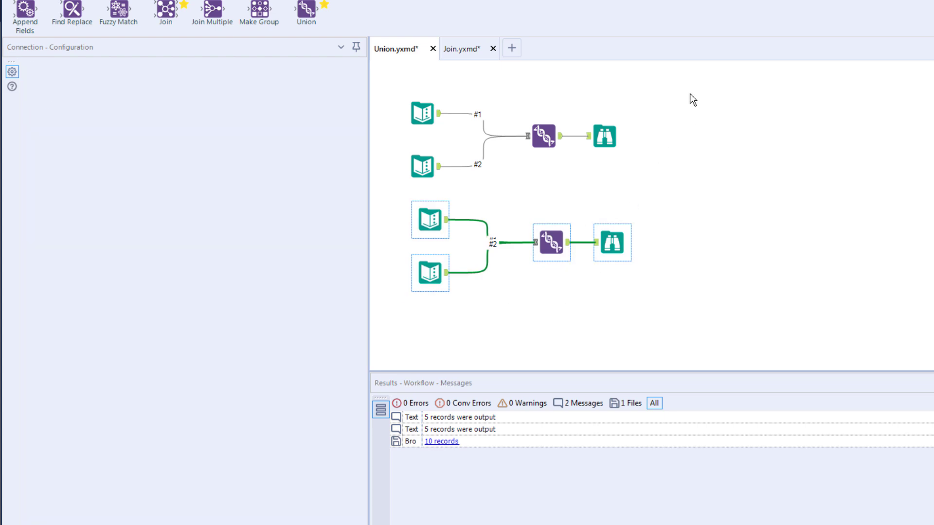
key(ctrl+r)
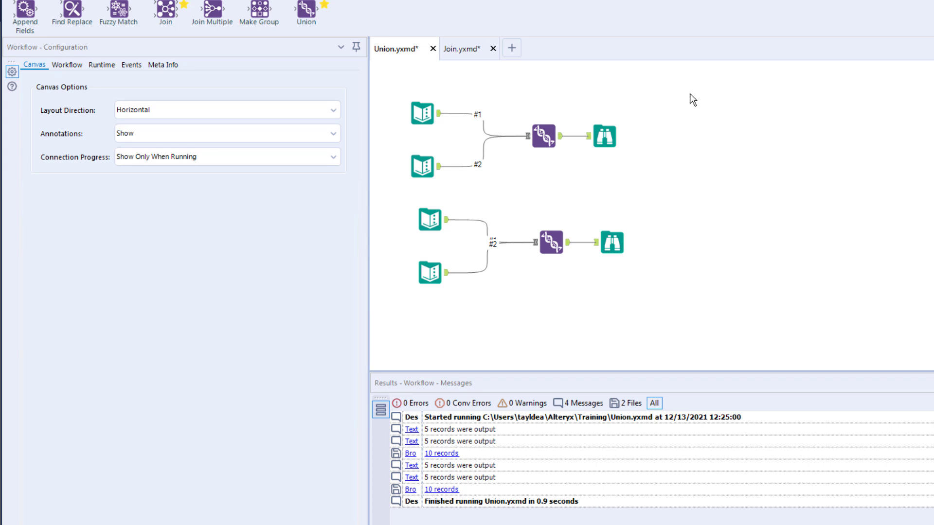
key(ctrl+v)
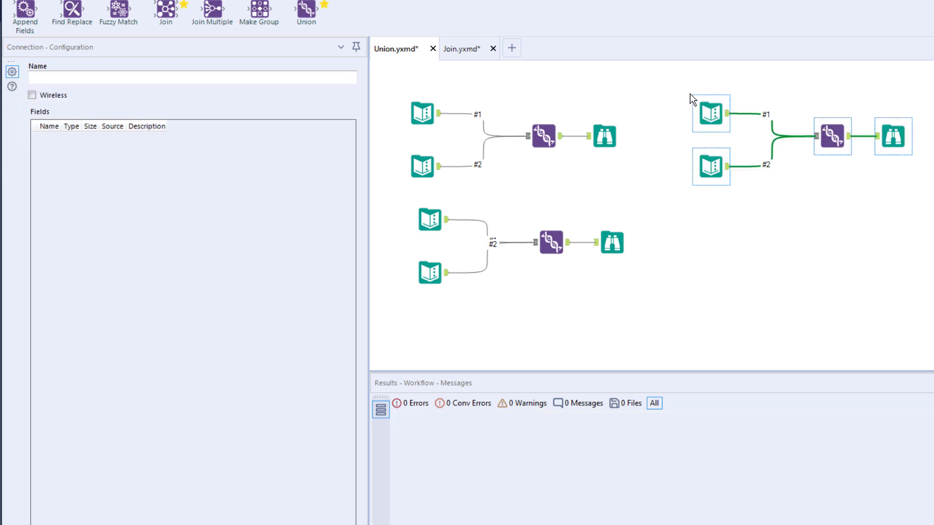
Switch the newest Union tool to Manually Configure Fields.
click(832, 137)
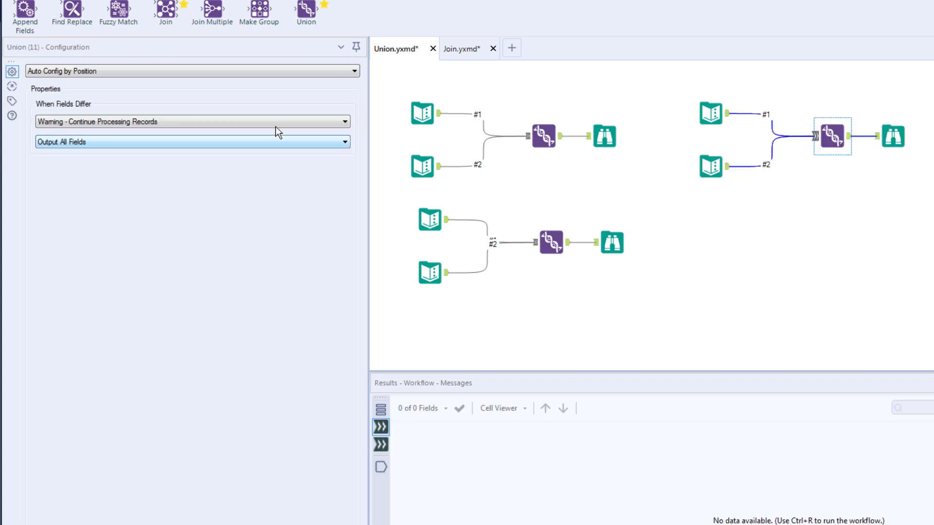
click(246, 71)
click(203, 97)
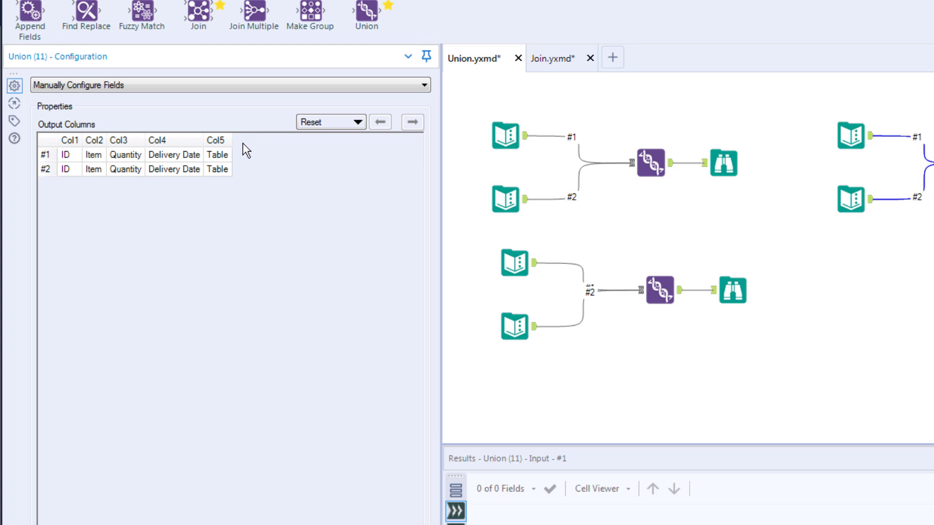
Reorder input #2's fields so Table sits in Col2 and Item in Col4.
click(216, 170)
click(382, 122)
click(382, 122)
click(382, 121)
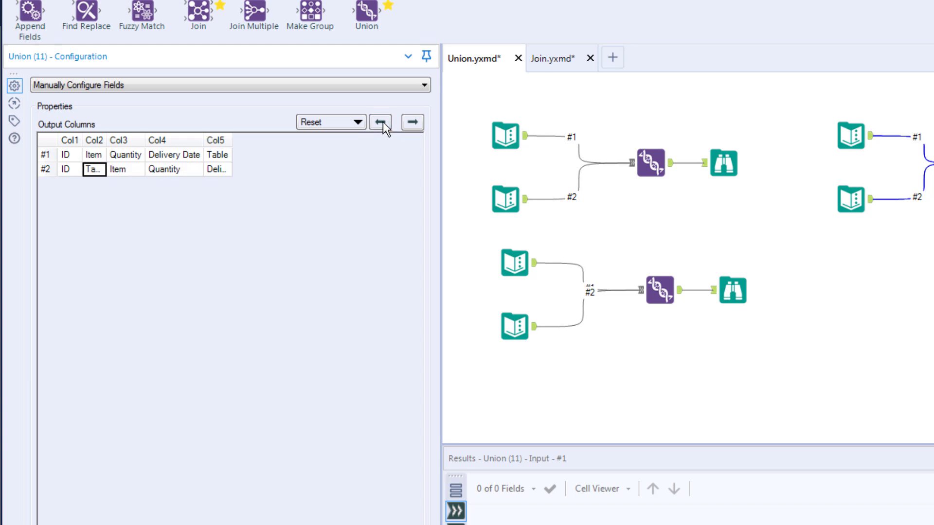
click(124, 171)
click(412, 122)
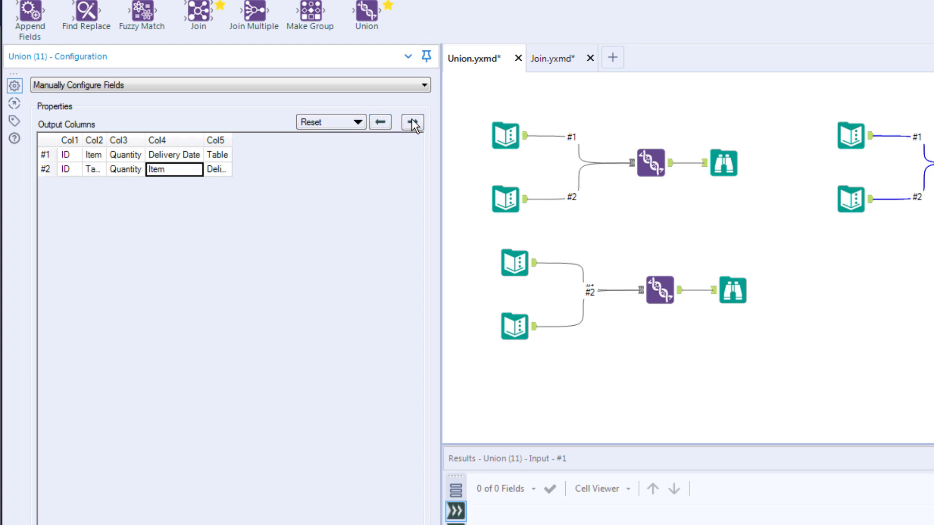
drag(85, 112, 103, 112)
drag(204, 113, 226, 113)
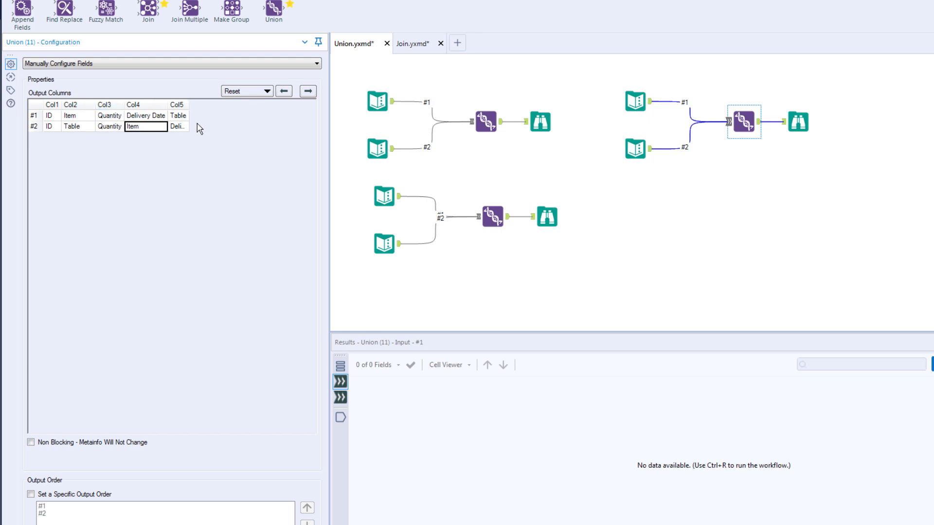
Run the workflow and open the newest Browse tool's results.
key(ctrl+r)
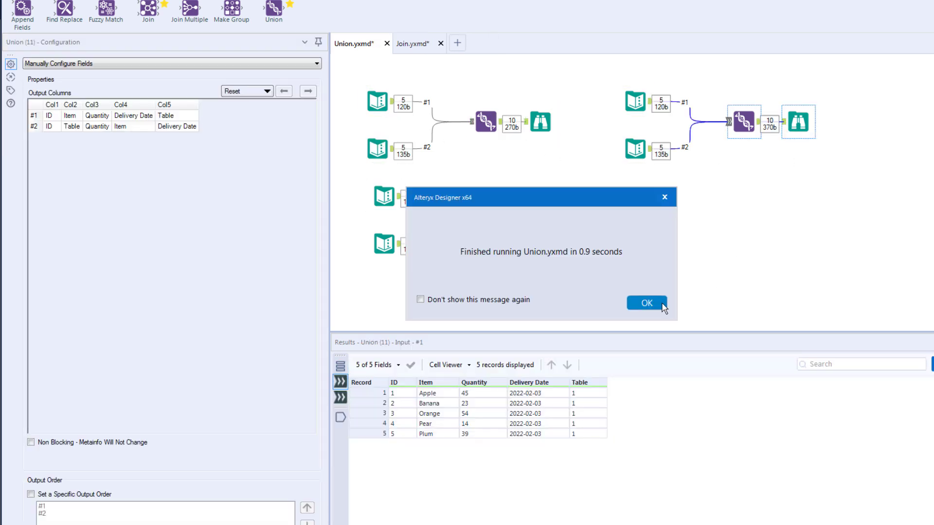
click(647, 303)
click(799, 125)
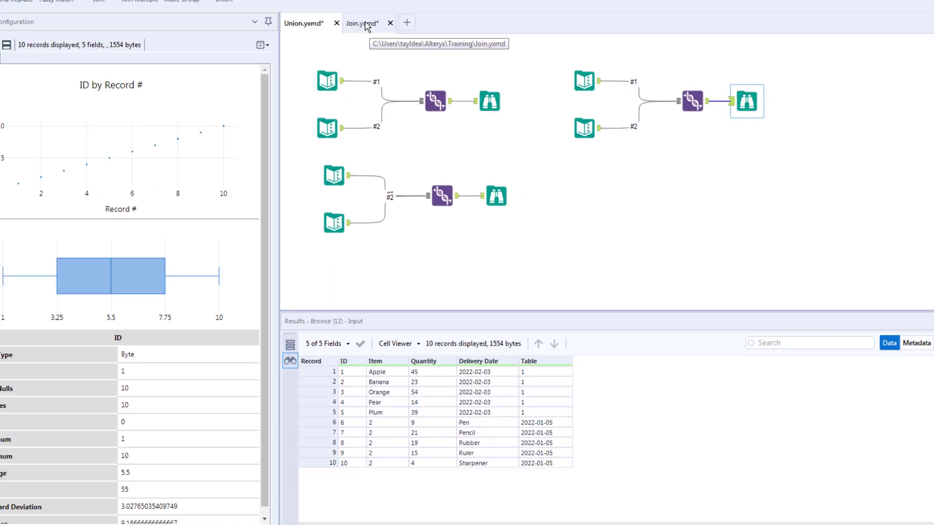
Switch to the Join workflow, add a Union tool and connect the Join's L output to it.
click(357, 79)
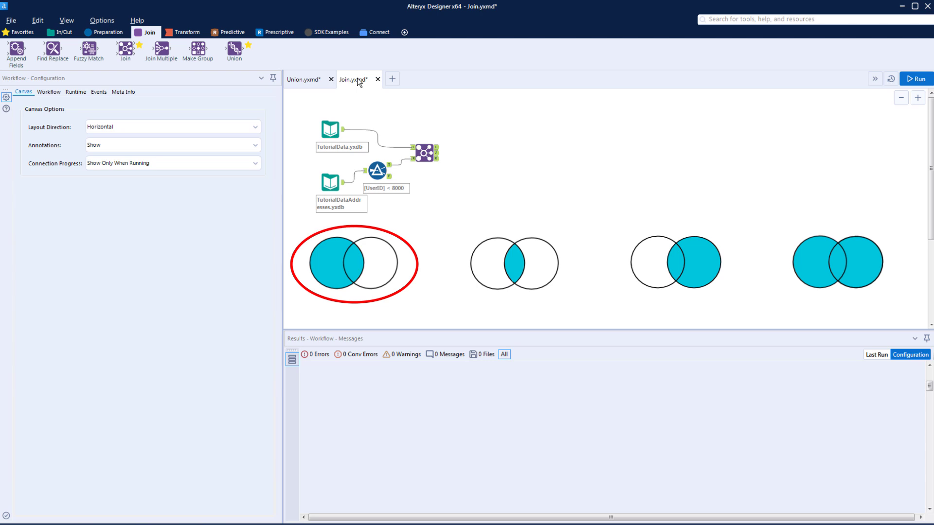
click(425, 153)
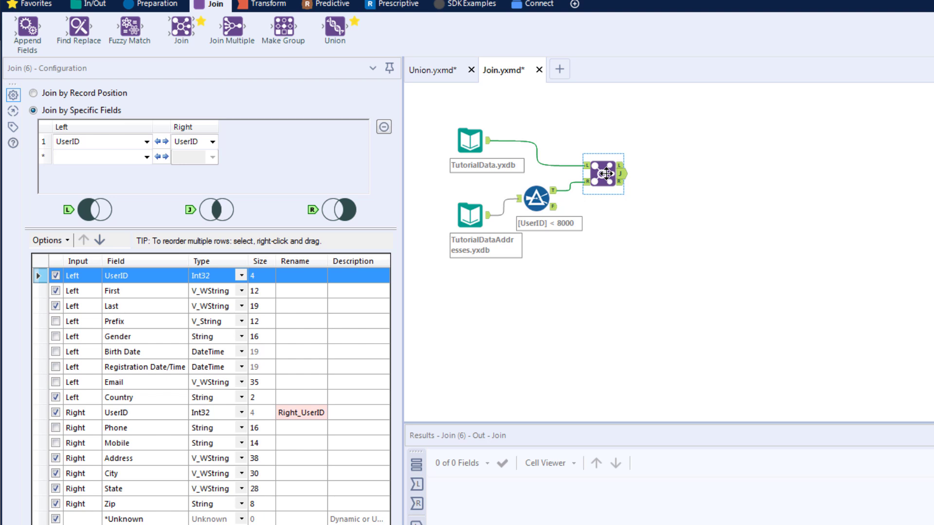
drag(334, 27, 686, 174)
drag(620, 165, 668, 175)
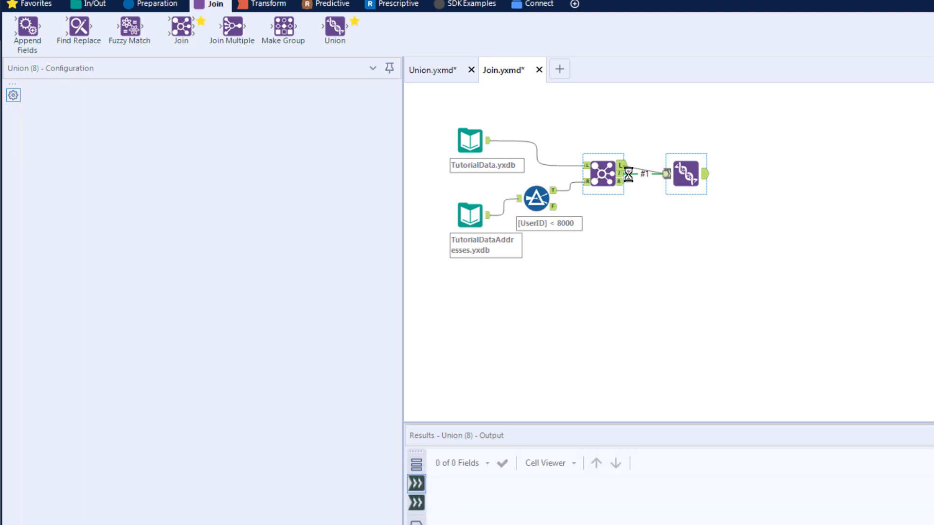
Connect the Join's J output as a second Union input and attach a Browse tool to the Union's output.
click(668, 174)
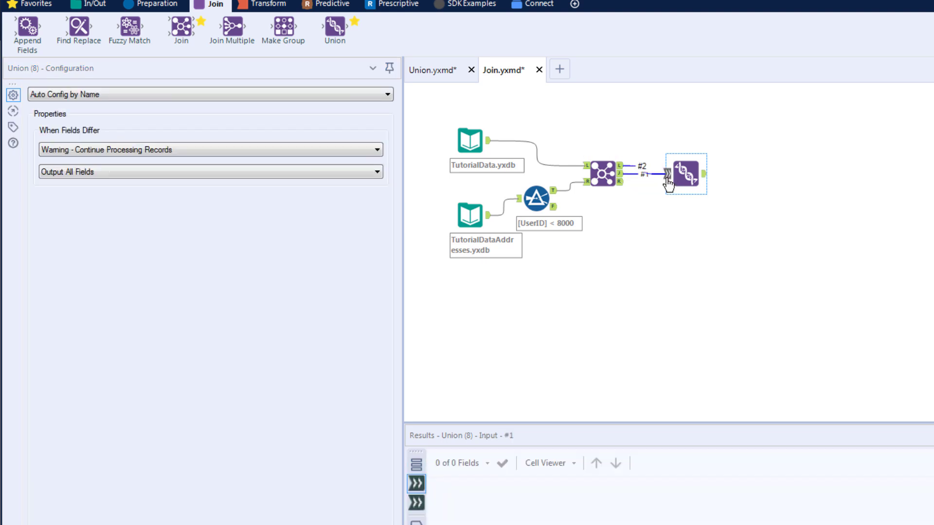
click(706, 176)
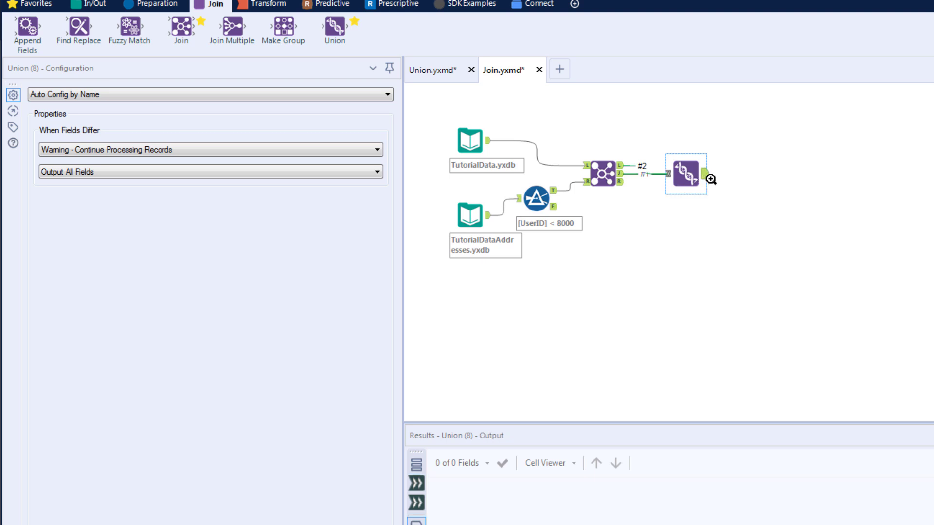
right_click(706, 175)
click(758, 374)
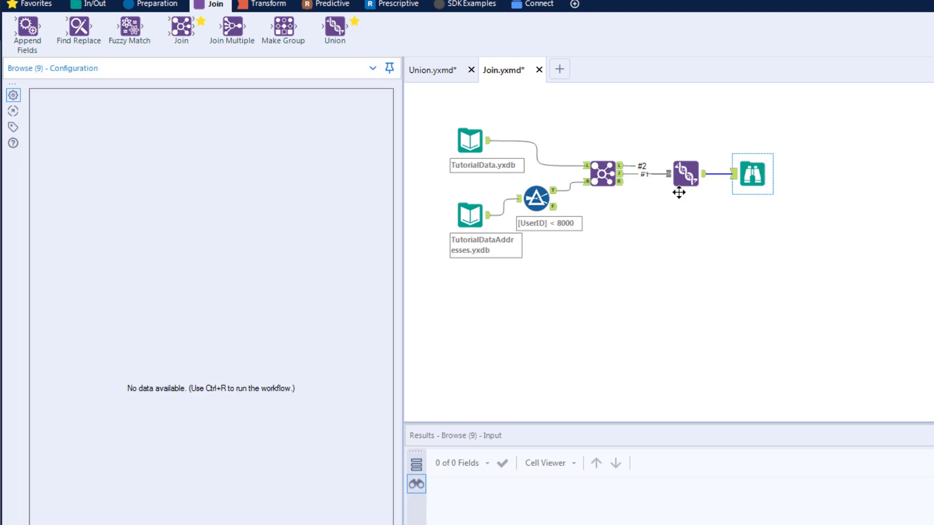
Run the workflow and scroll through the Browse tool's unioned results across all fields.
key(ctrl+r)
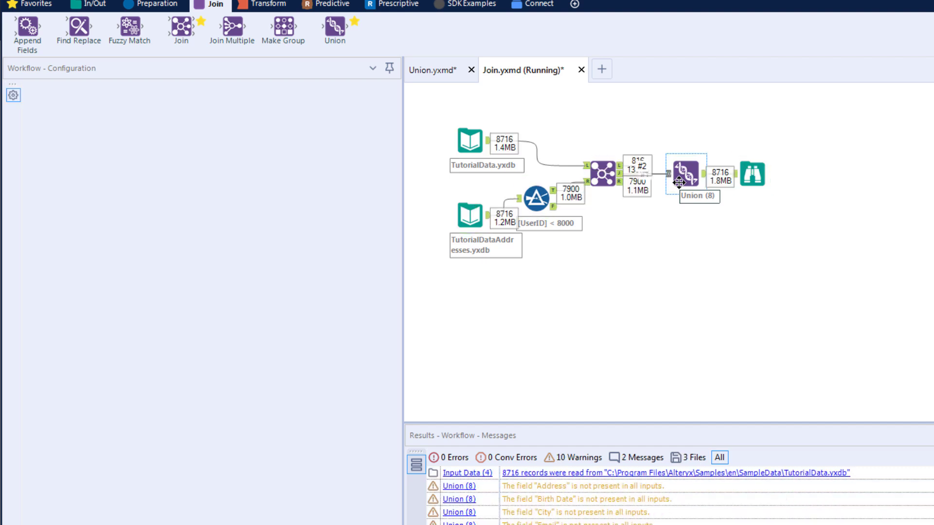
click(786, 385)
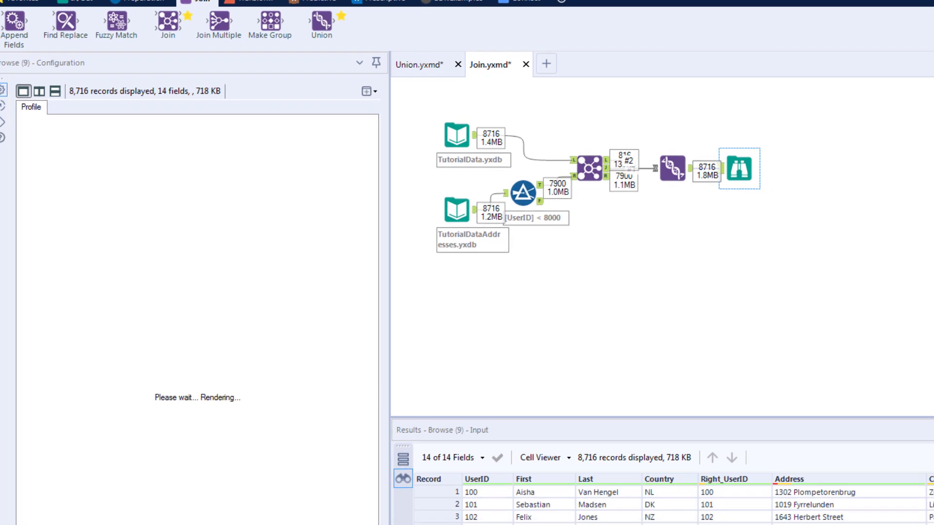
scroll(872, 445, right, 5)
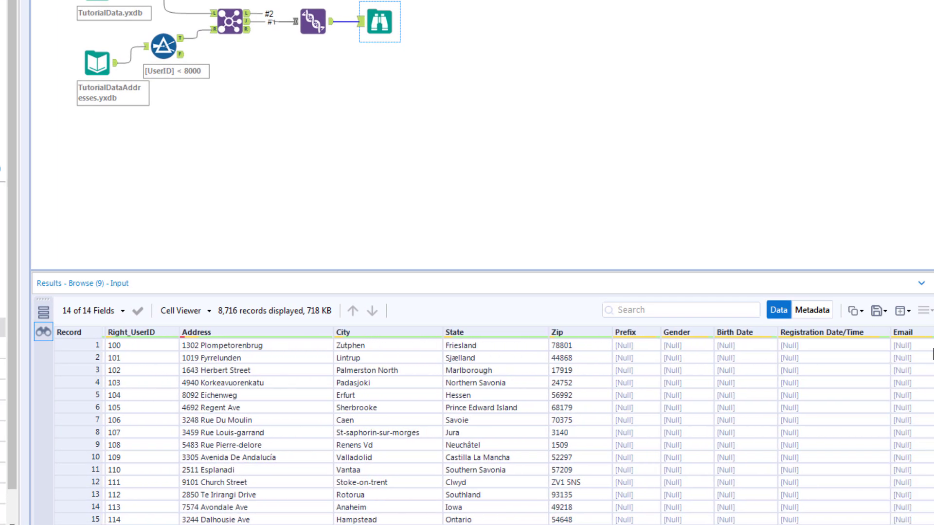
mouse_move(933, 344)
mouse_down()
mouse_move(933, 519)
mouse_move(933, 342)
mouse_up()
scroll(599, 485, left, 3)
scroll(518, 426, left, 2)
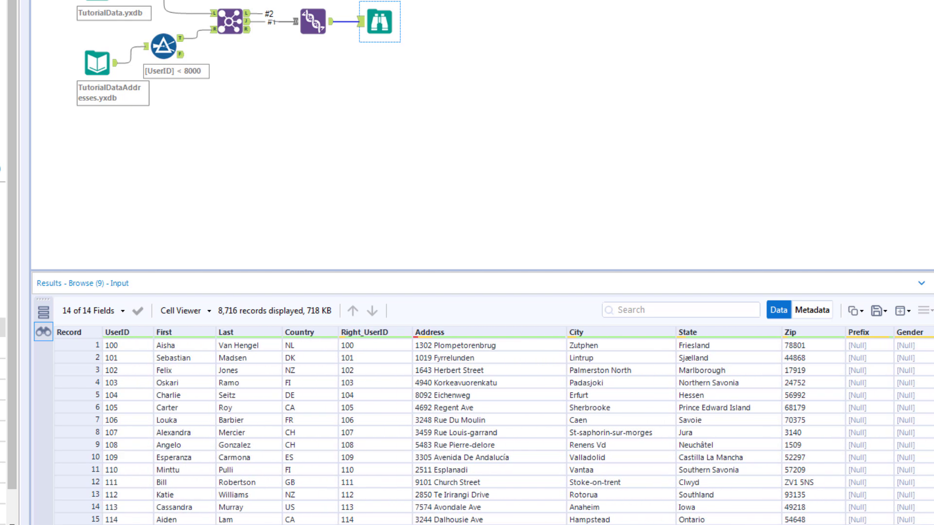